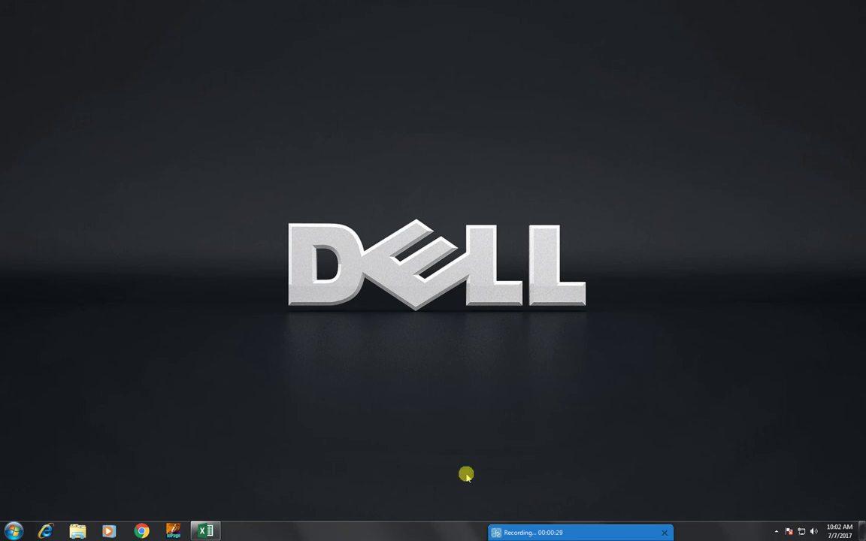
# Launch Excel 2013 from the Microsoft Office 2013 program group and maximize its start window.
pyautogui.click(15, 531)
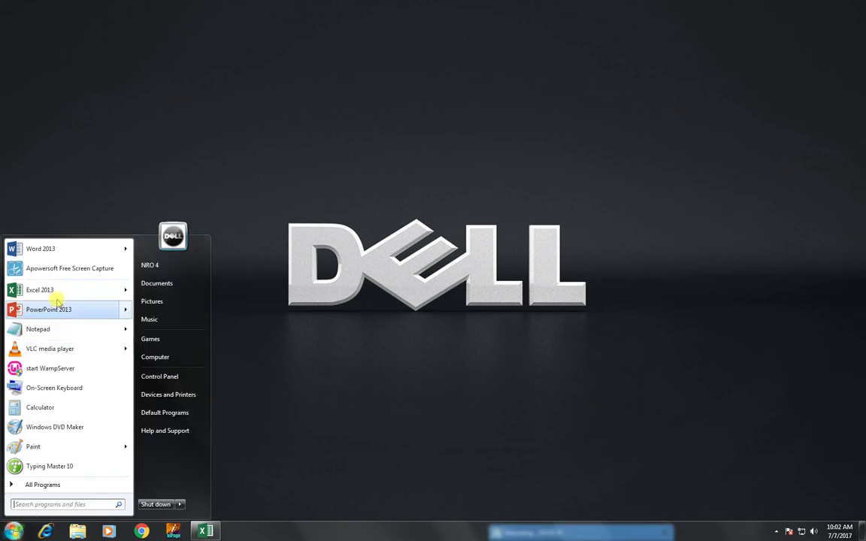
pyautogui.moveTo(57, 296)
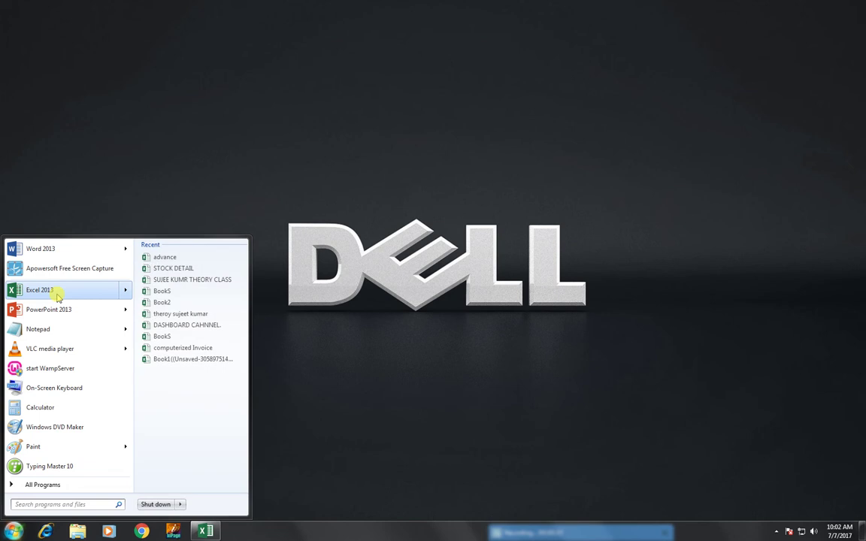
pyautogui.click(74, 487)
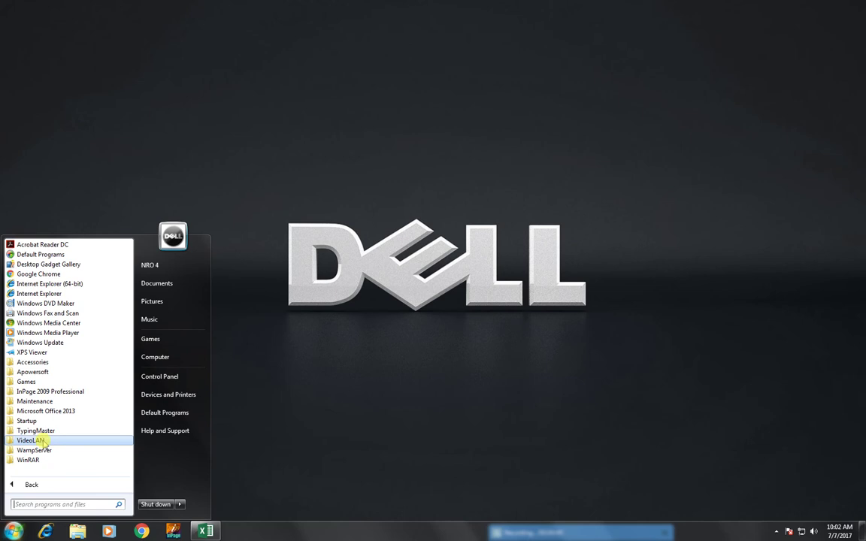
pyautogui.click(18, 412)
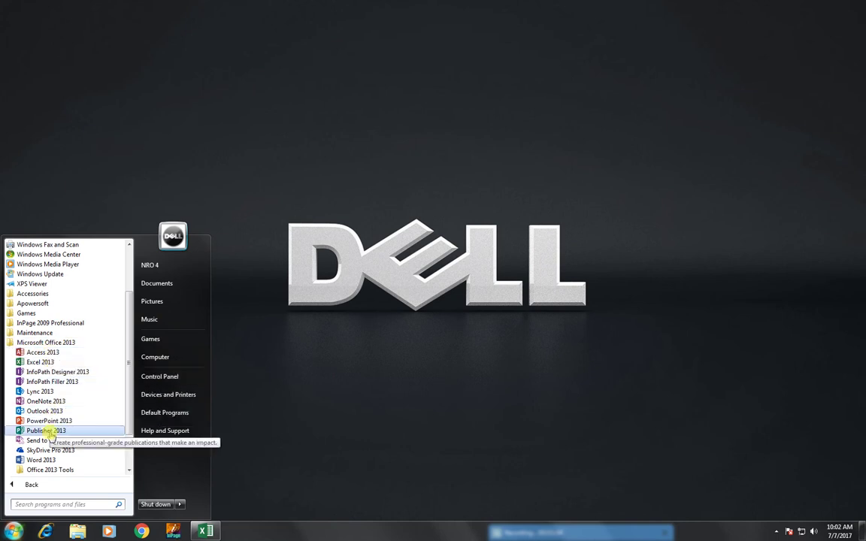
pyautogui.click(26, 362)
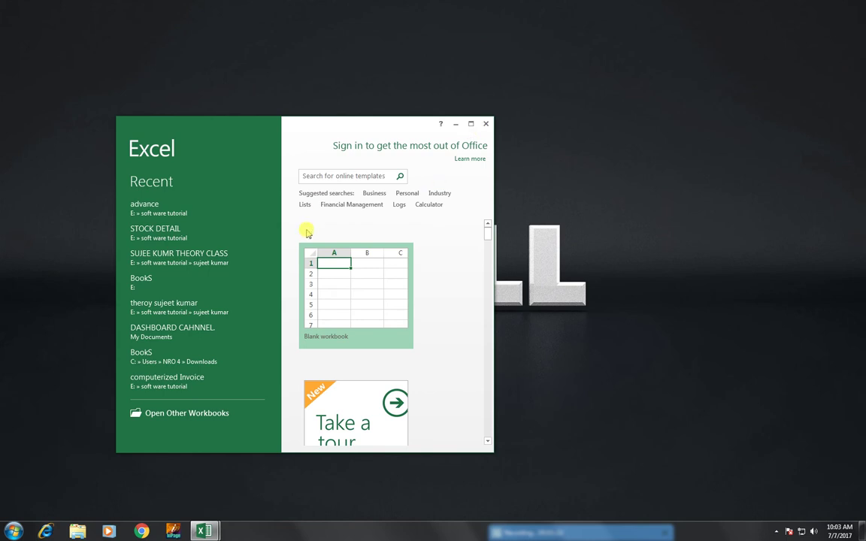
pyautogui.click(470, 125)
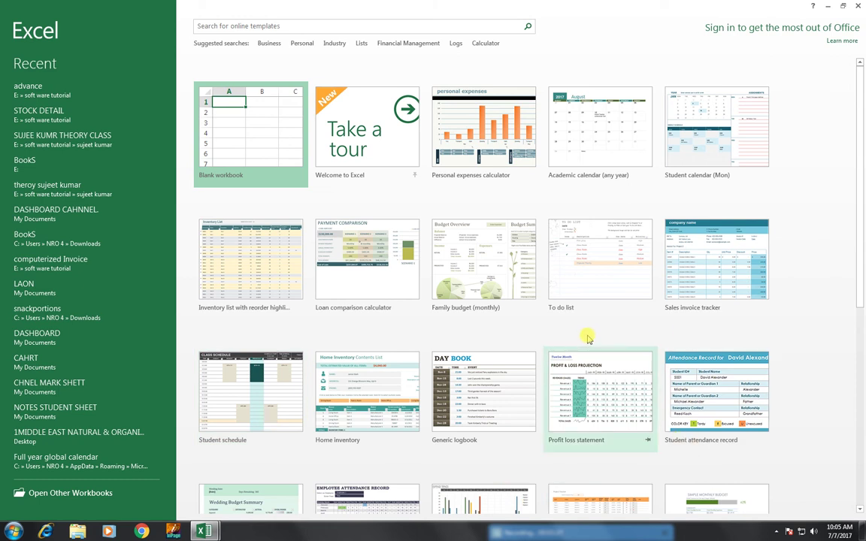
# Create a workbook from the Family budget (monthly) template and close it without saving.
pyautogui.click(485, 286)
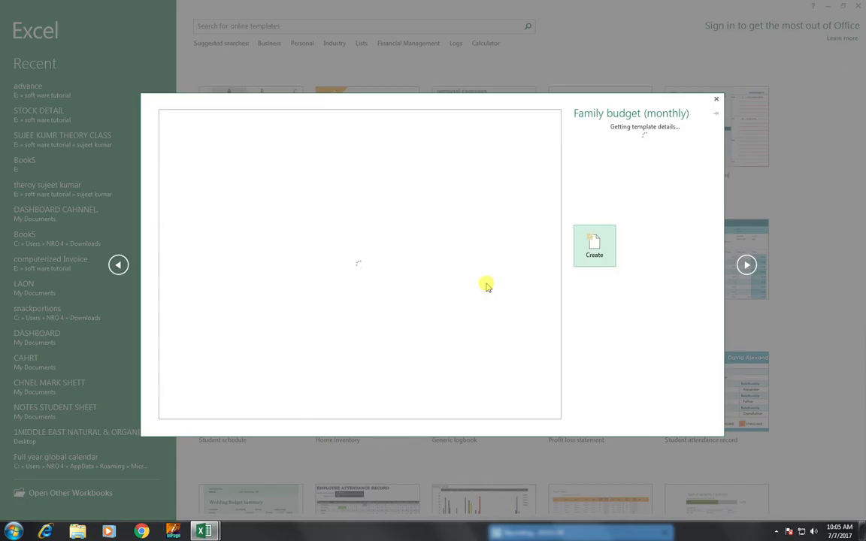
pyautogui.click(593, 257)
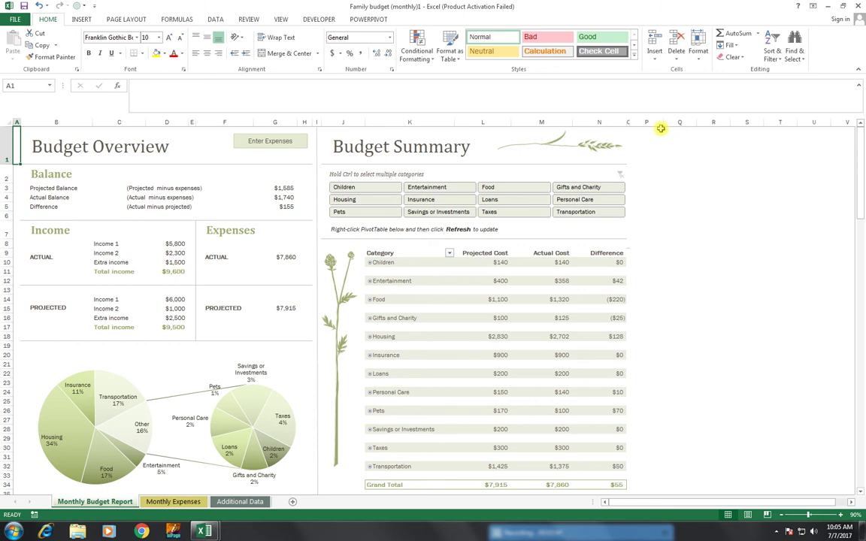
pyautogui.hotkey('ctrl', 'w')
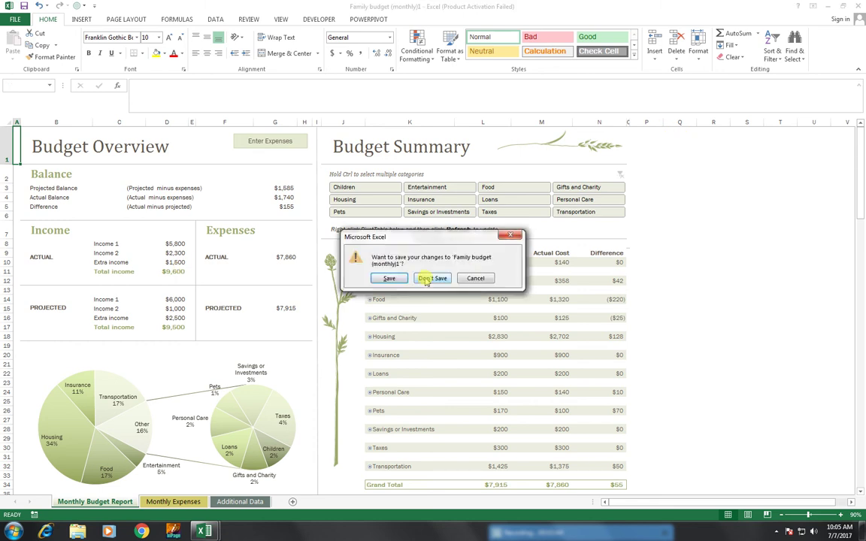
pyautogui.click(388, 252)
pyautogui.hotkey('alt', 'F4')
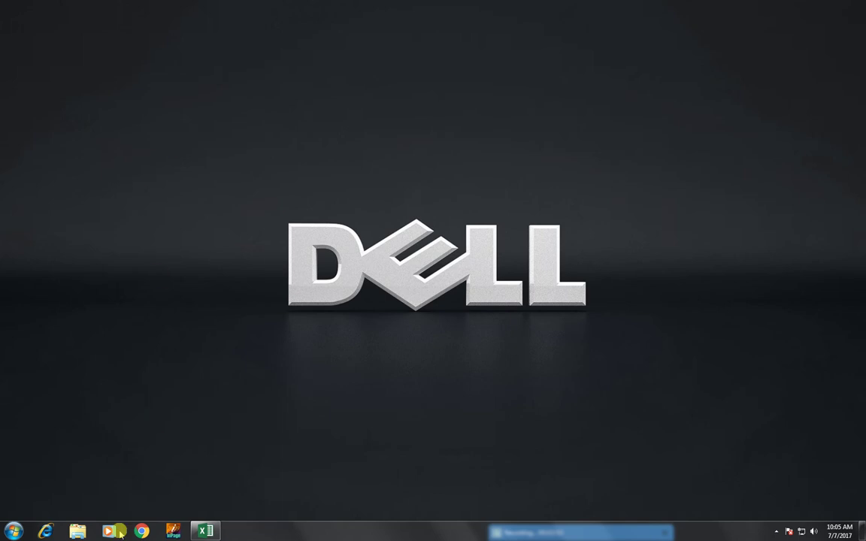
# Switch back to the open Excel window and create a new blank workbook.
pyautogui.click(203, 531)
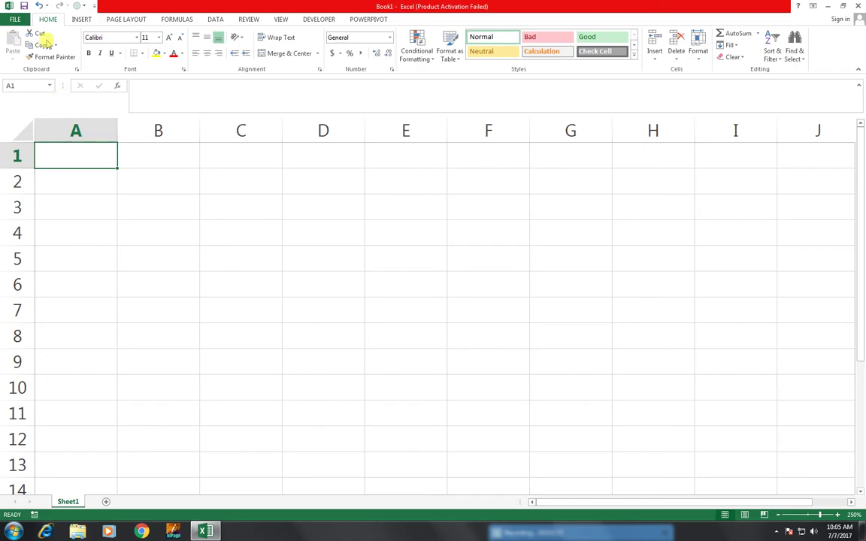
pyautogui.click(17, 21)
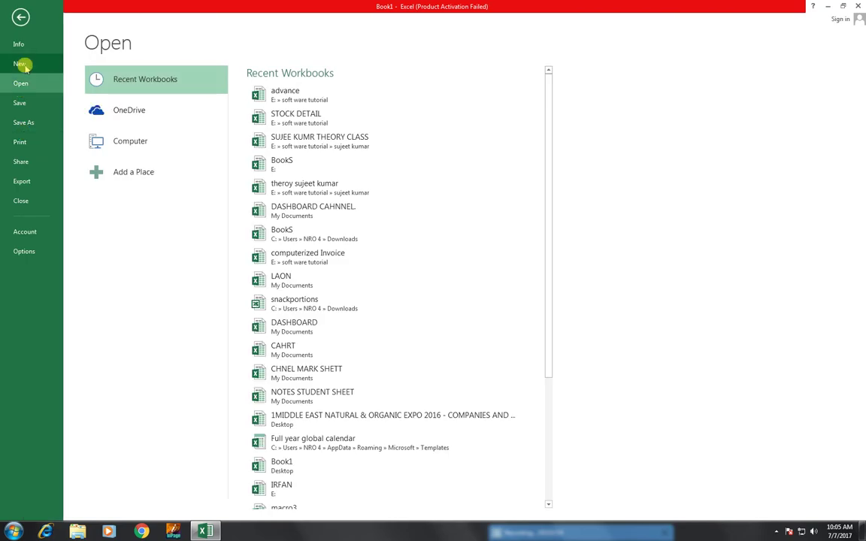
pyautogui.click(20, 63)
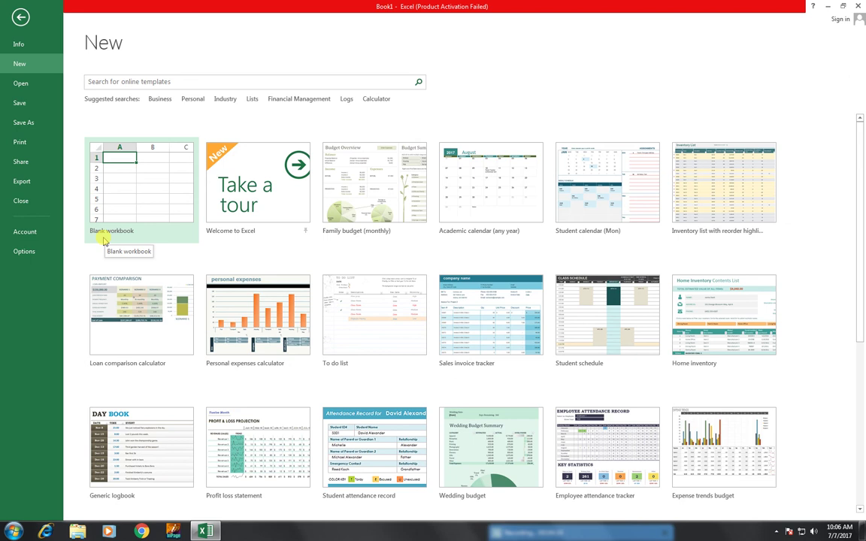
pyautogui.click(134, 215)
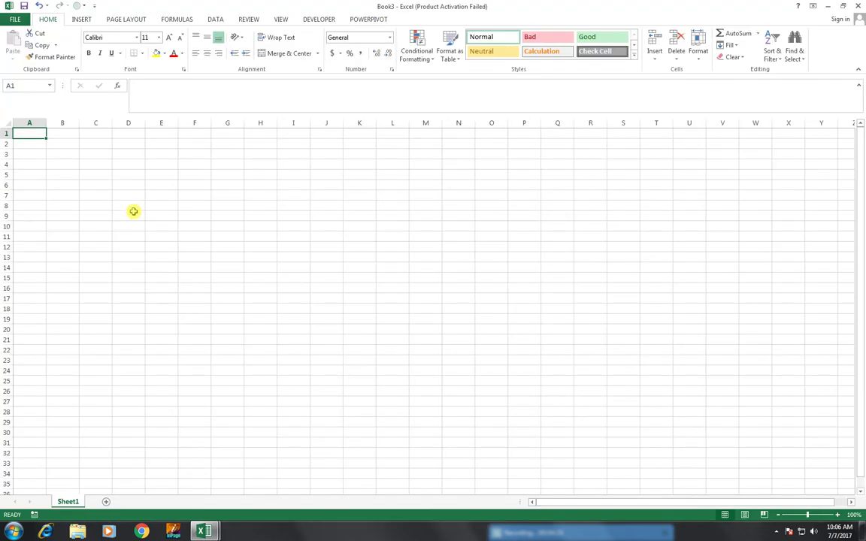
pyautogui.moveTo(810, 516); pyautogui.dragTo(817, 516)
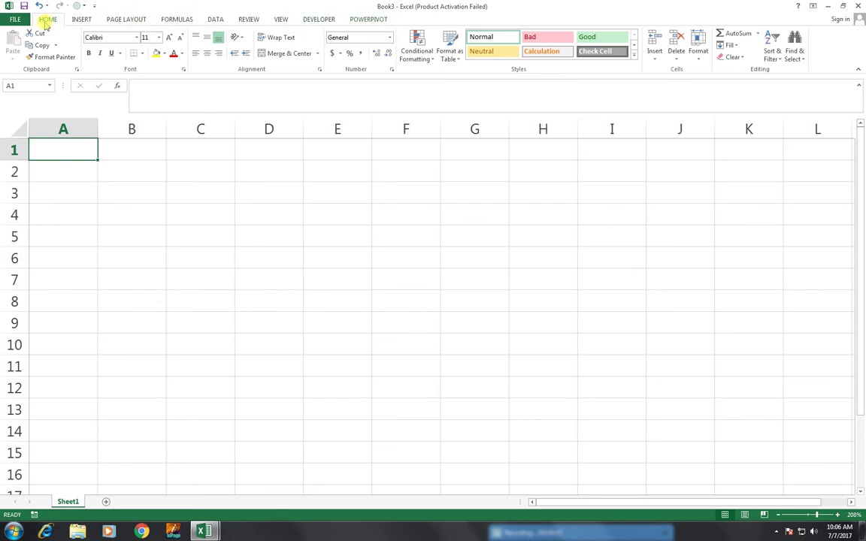
pyautogui.click(75, 18)
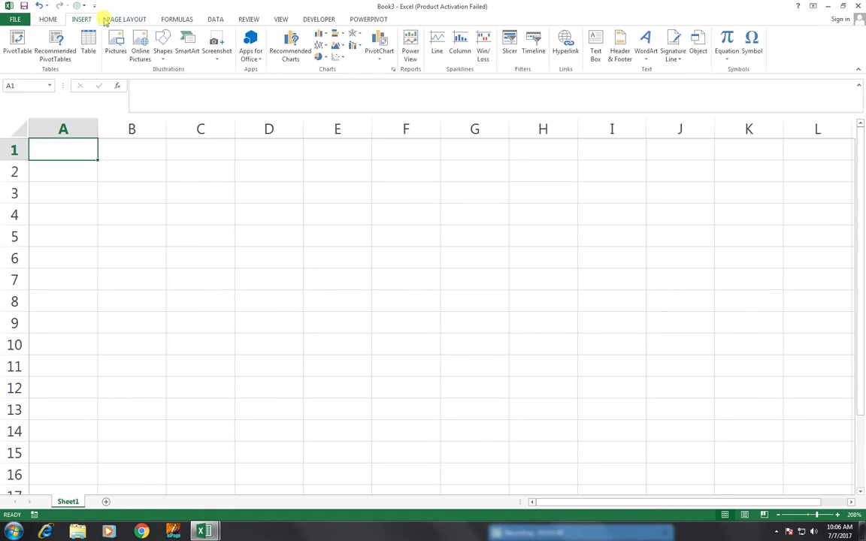
pyautogui.click(112, 20)
pyautogui.click(49, 19)
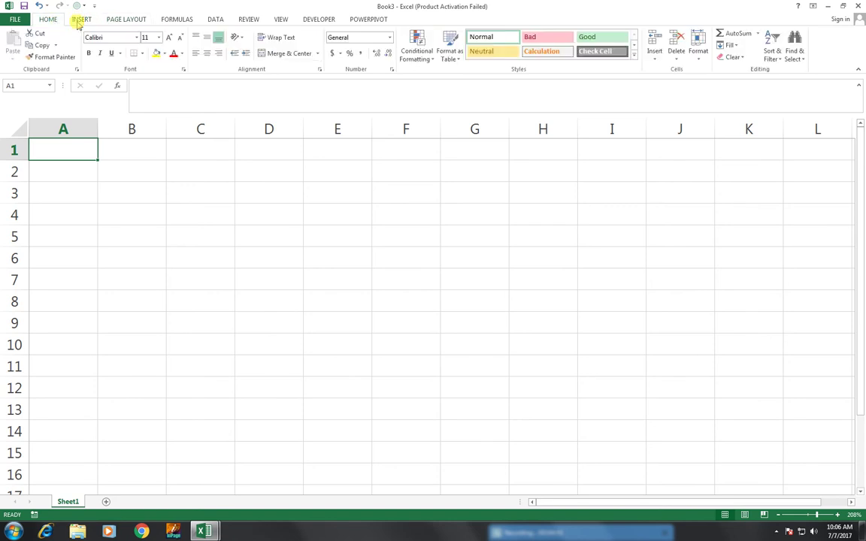
pyautogui.click(89, 20)
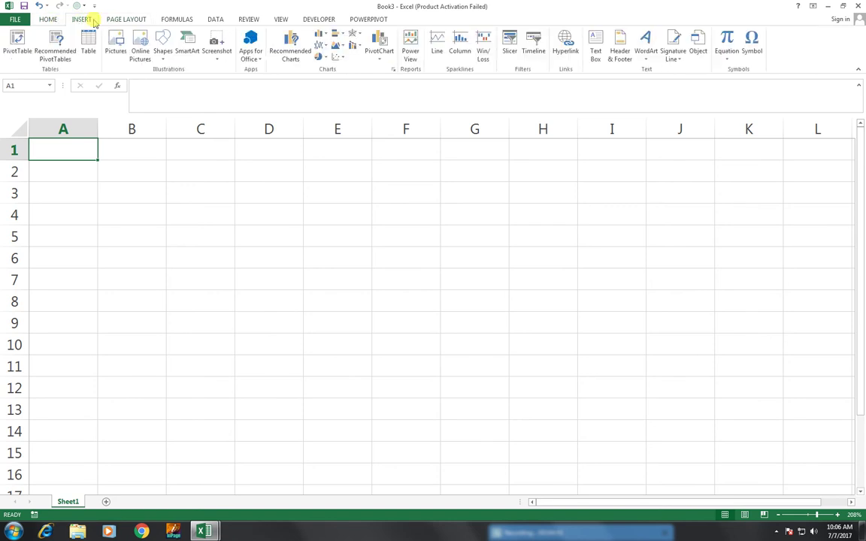
pyautogui.click(49, 19)
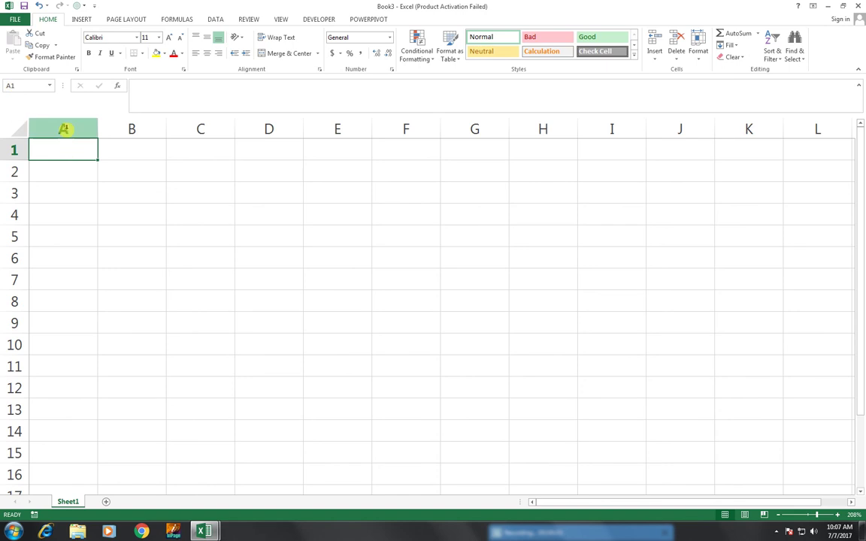
# Select columns A, B, C and D one at a time to show the sheet's columns.
pyautogui.click(66, 129)
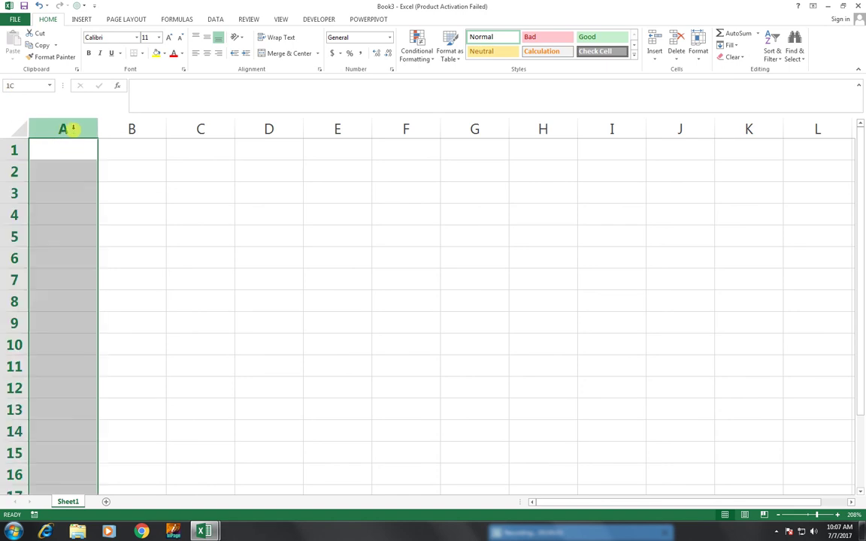
pyautogui.click(124, 129)
pyautogui.click(202, 129)
pyautogui.click(285, 129)
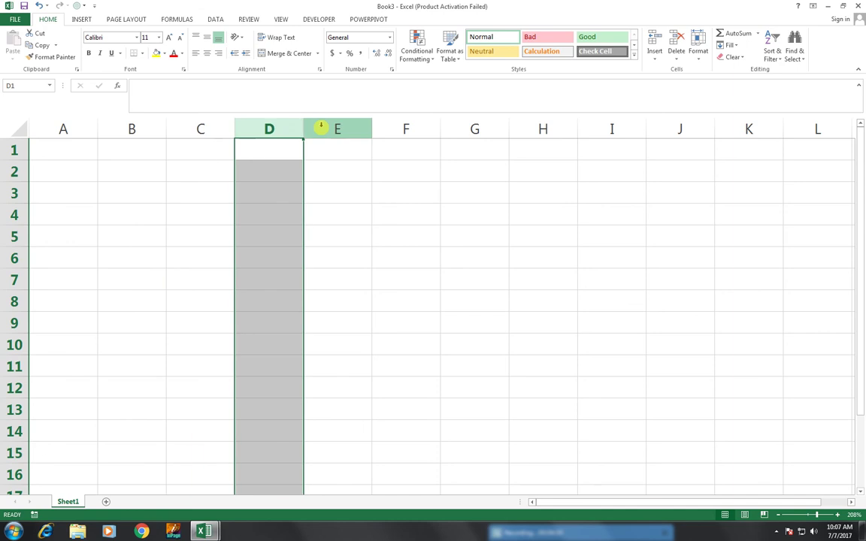
# Select rows 1 to 5 one at a time to show the sheet's rows.
pyautogui.click(14, 150)
pyautogui.click(14, 171)
pyautogui.click(15, 193)
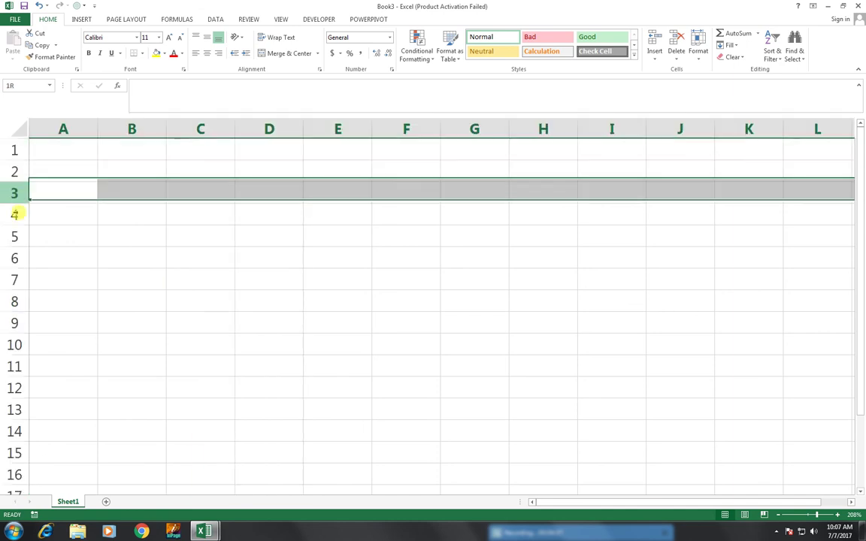
pyautogui.click(14, 215)
pyautogui.click(14, 237)
# Select columns A to C and back to A individually, followed by rows 1, 2 and 3, to compare columns with rows.
pyautogui.click(72, 130)
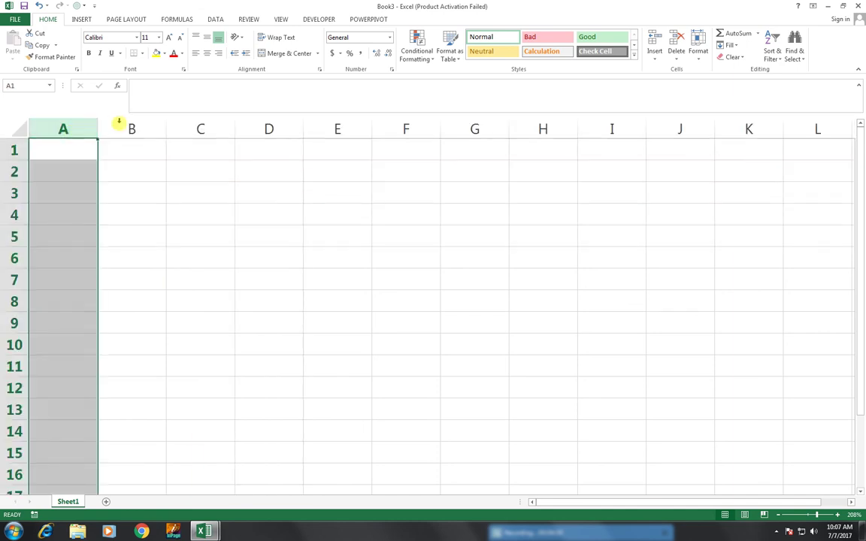
pyautogui.click(126, 129)
pyautogui.click(203, 129)
pyautogui.click(133, 129)
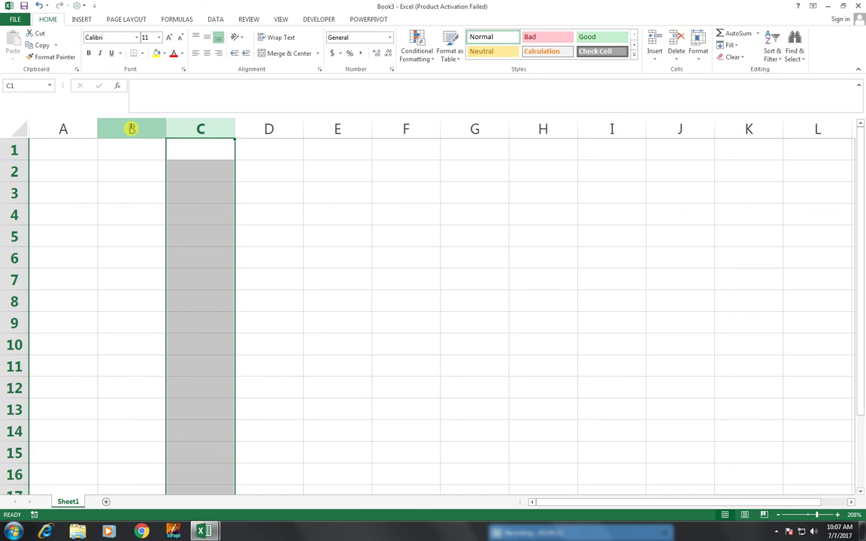
pyautogui.click(70, 129)
pyautogui.click(4, 150)
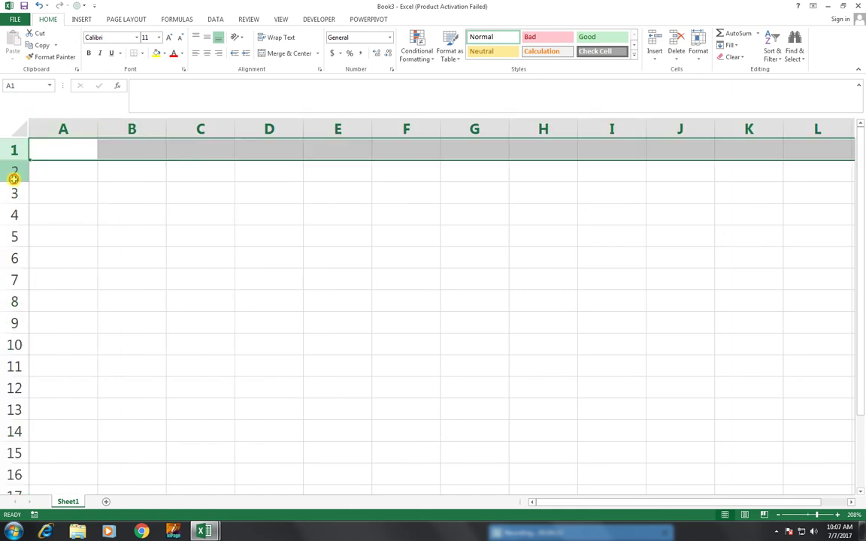
pyautogui.click(15, 171)
pyautogui.click(14, 191)
# Select individual cells across B2 to D6 and in C7, finishing on C5, to show where columns and rows intersect.
pyautogui.click(131, 166)
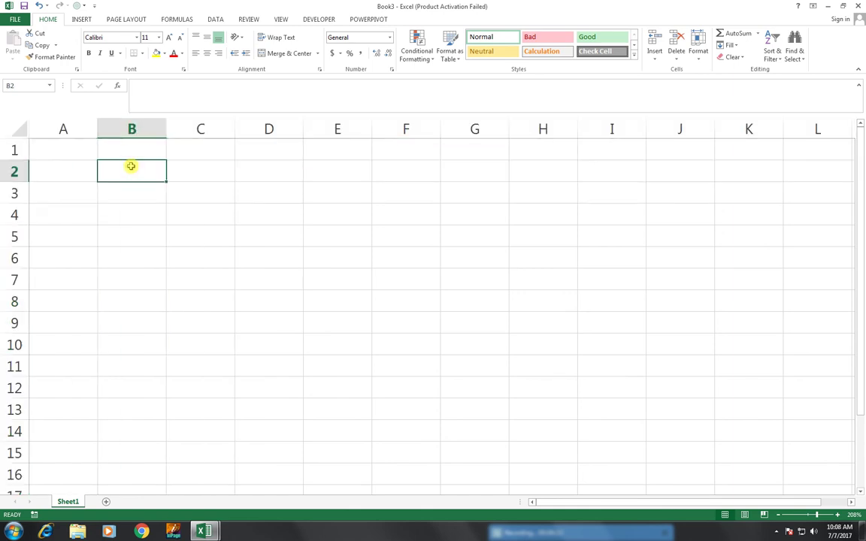
pyautogui.click(180, 172)
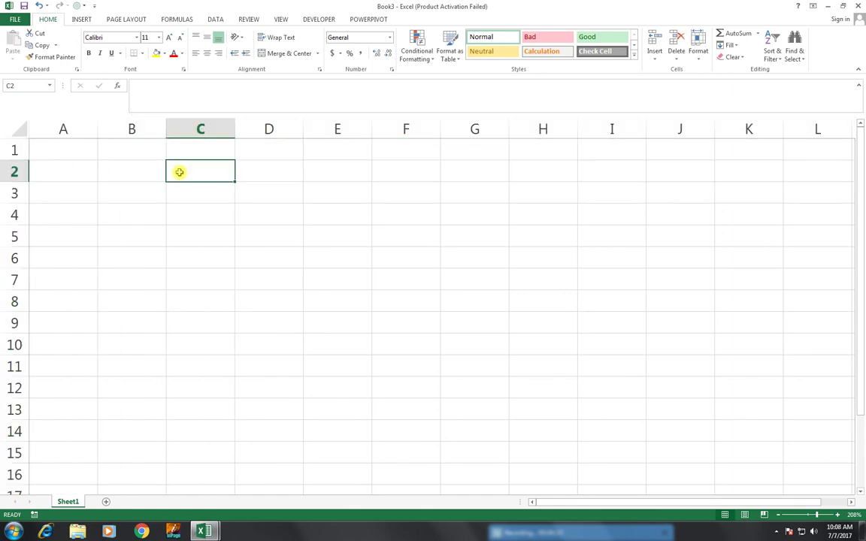
pyautogui.click(263, 192)
pyautogui.click(266, 232)
pyautogui.click(222, 214)
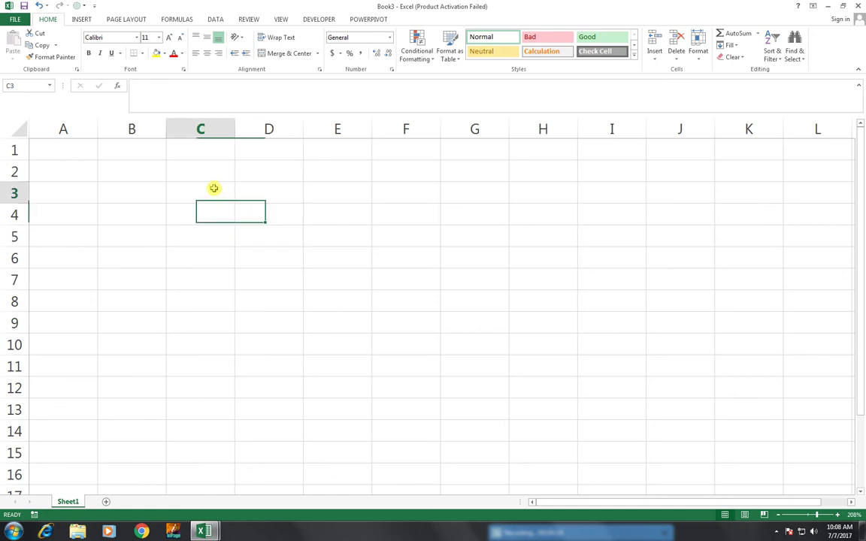
pyautogui.click(196, 195)
pyautogui.click(190, 235)
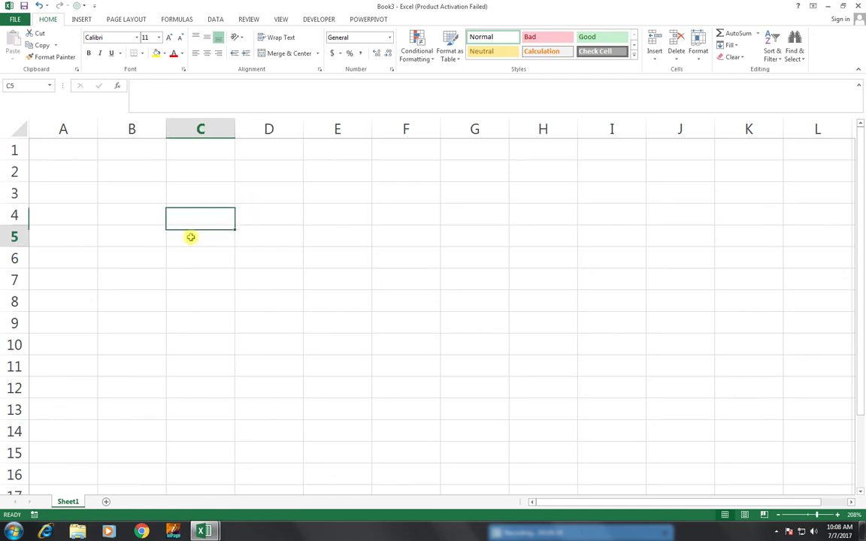
pyautogui.click(200, 258)
pyautogui.click(230, 273)
pyautogui.click(244, 260)
pyautogui.click(197, 237)
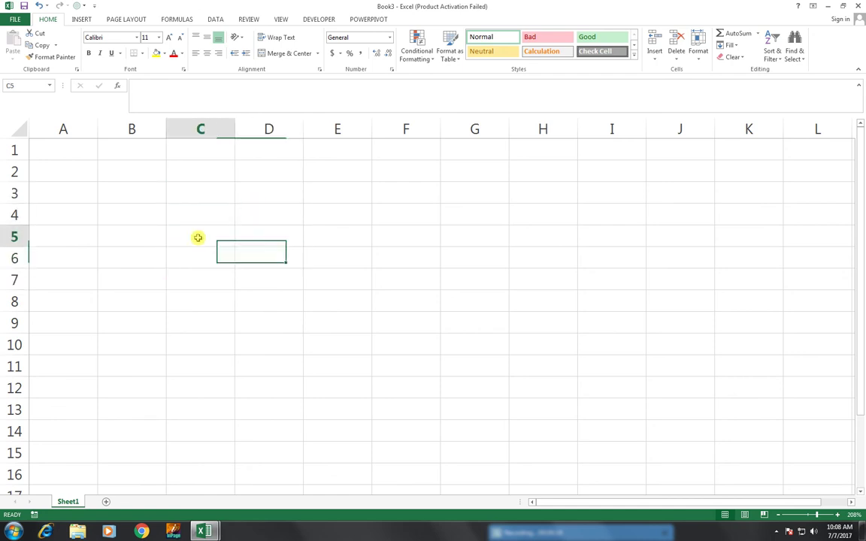
# Select column B, rows 1 and 2, and cell E4 individually, and check the cell reference in the Name Box.
pyautogui.click(123, 129)
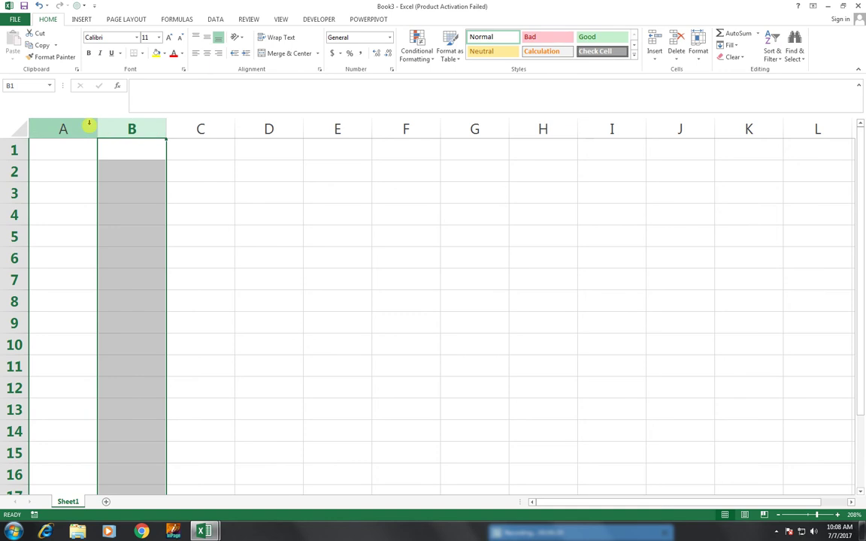
pyautogui.click(15, 150)
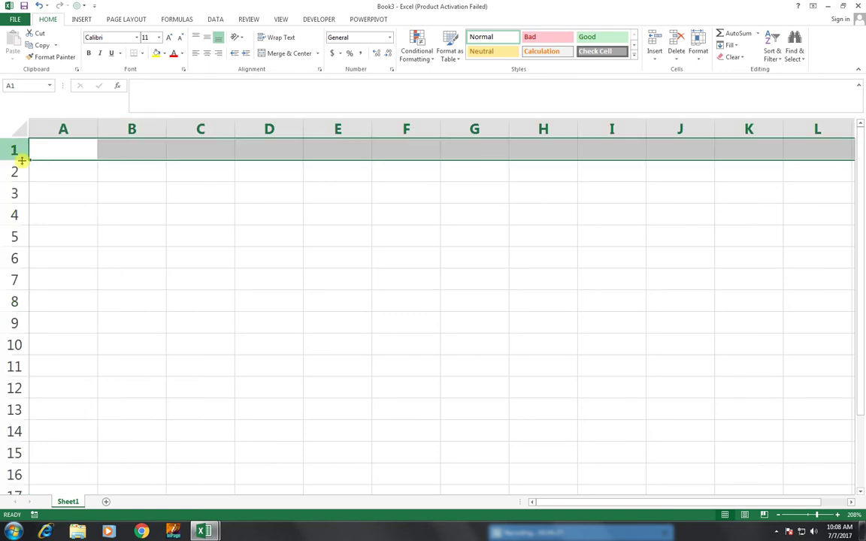
pyautogui.click(15, 171)
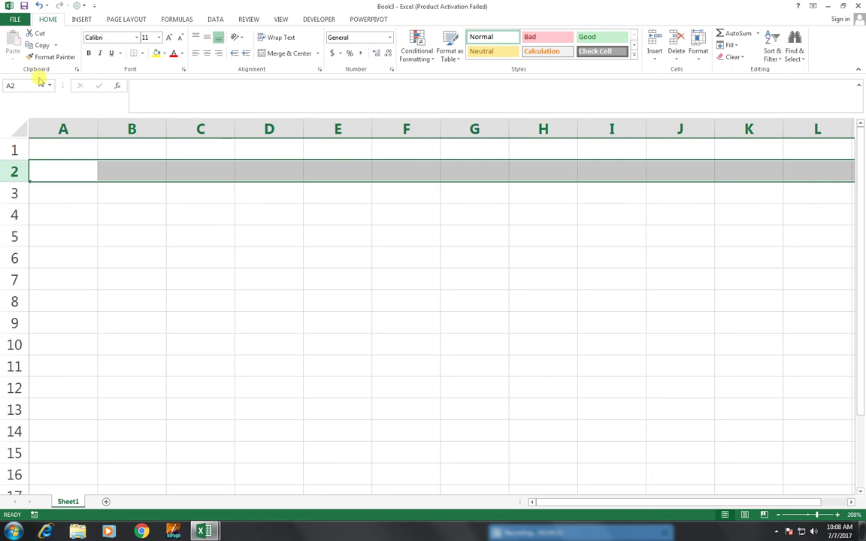
pyautogui.click(317, 211)
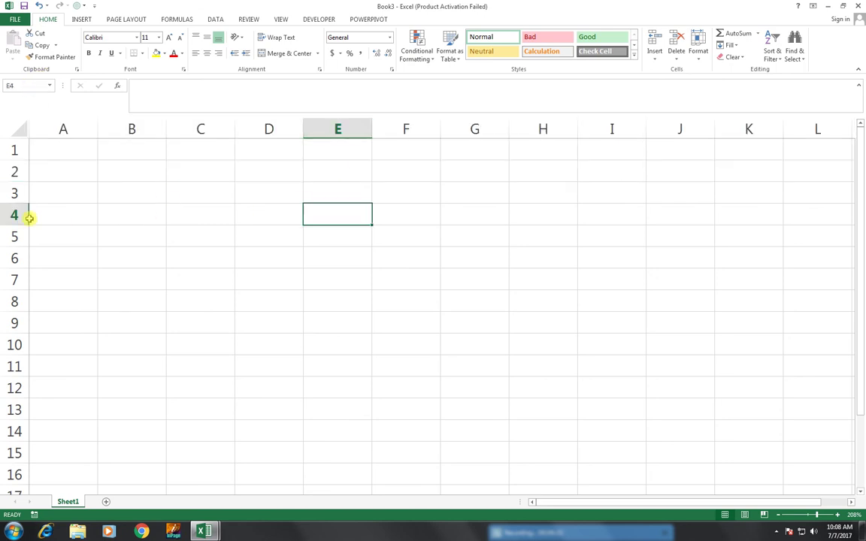
pyautogui.click(11, 87)
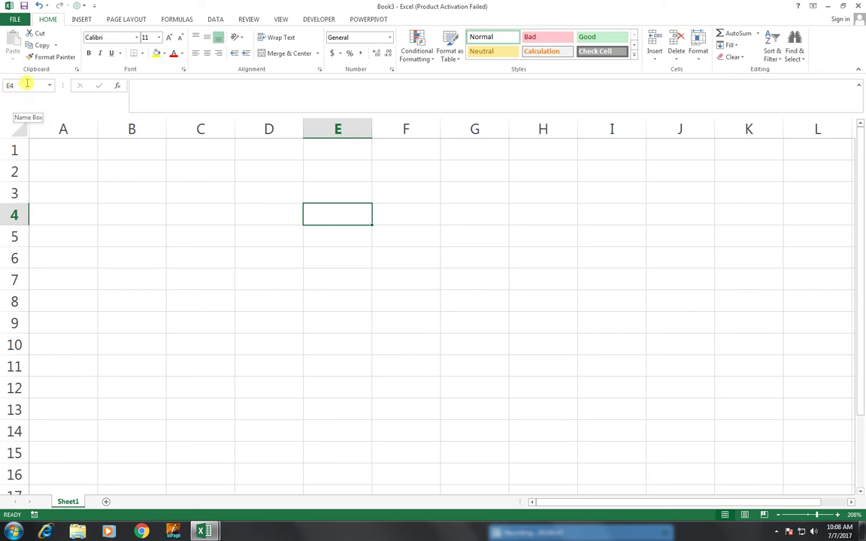
# Point out the cell reference in the Name Box, and select cell E1 to compare its reference.
pyautogui.click(12, 87)
pyautogui.click(338, 150)
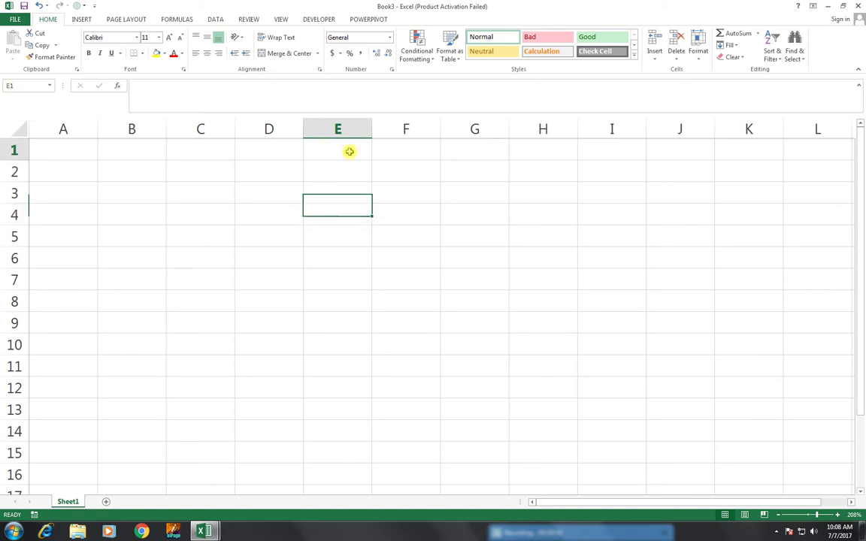
# Enter 67 in cell C6 and 23 in cell D3 to show how cell contents appear in the formula bar.
pyautogui.click(197, 256)
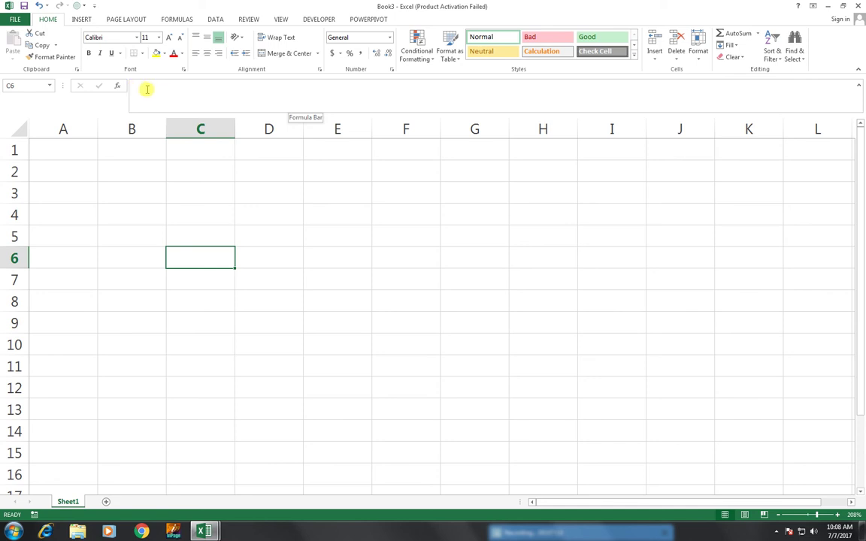
pyautogui.write('67')
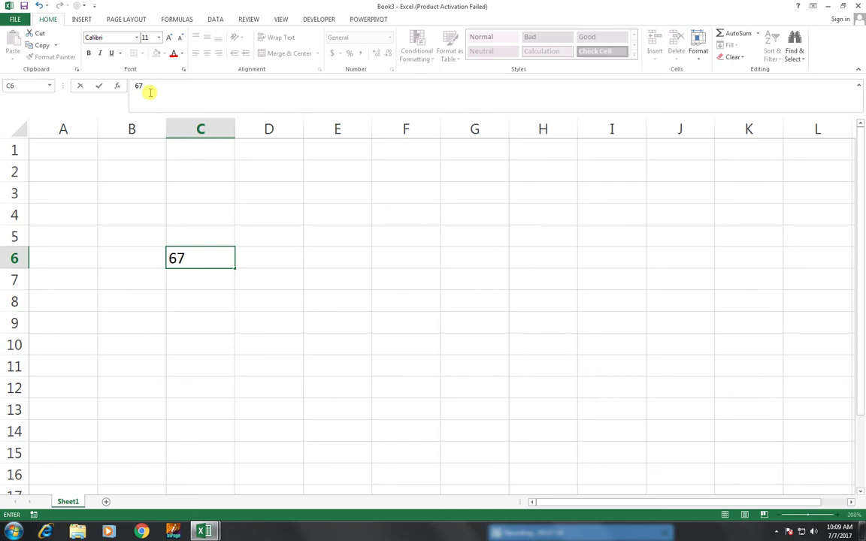
pyautogui.click(236, 184)
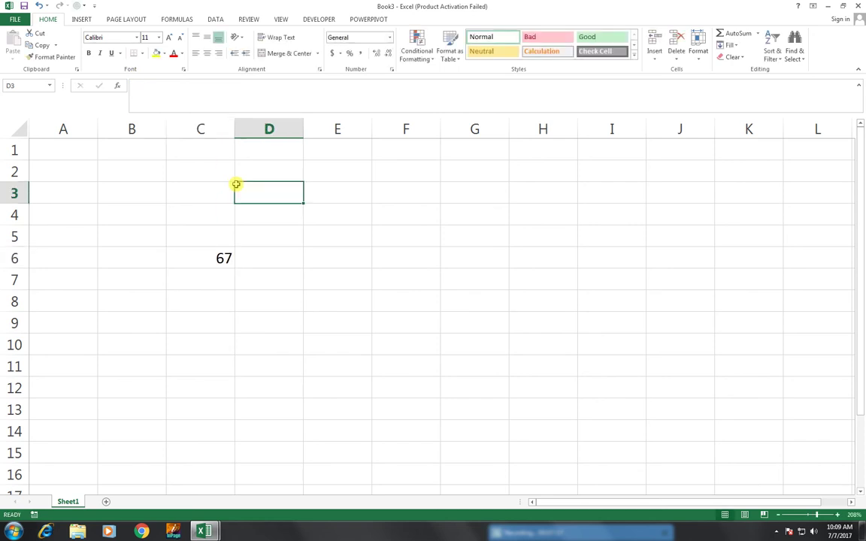
pyautogui.write('23')
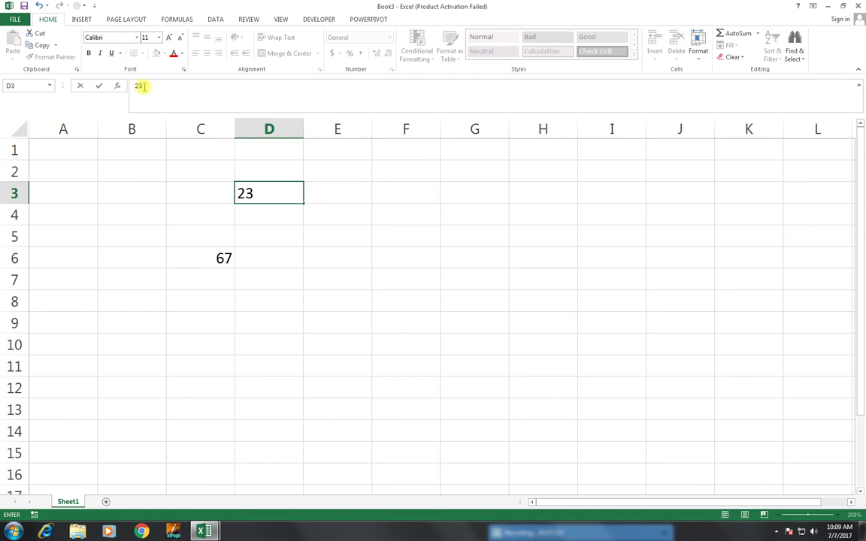
pyautogui.click(338, 279)
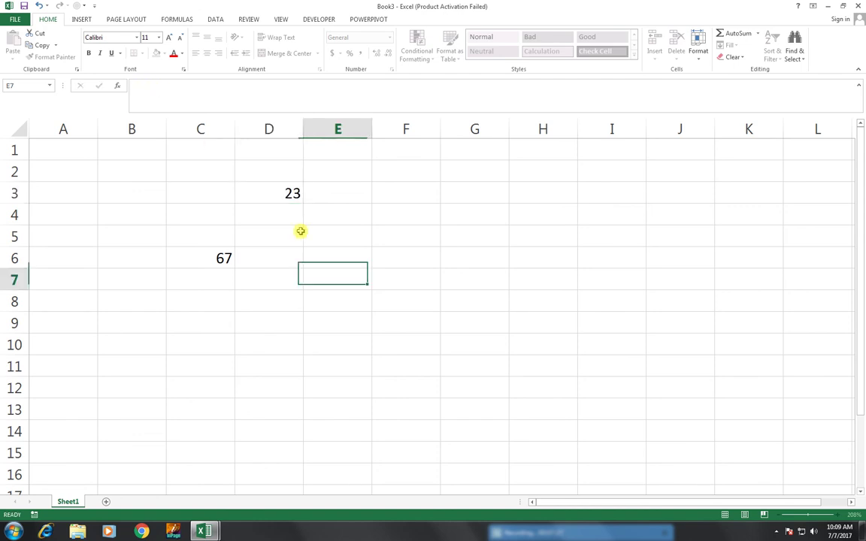
# Clear the contents of cells C2:E7, and place the cursor in the formula bar before selecting cell B2.
pyautogui.moveTo(200, 171); pyautogui.dragTo(342, 272)
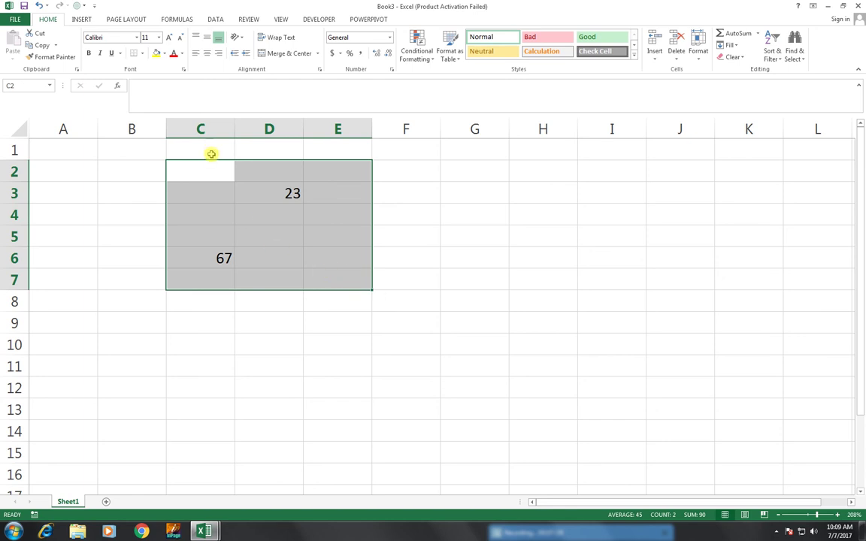
pyautogui.press('Delete')
pyautogui.click(140, 86)
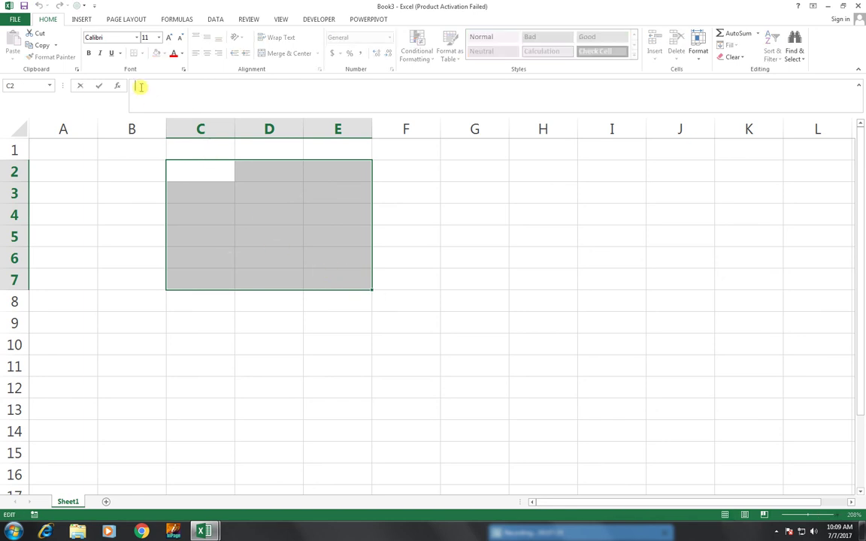
pyautogui.click(153, 166)
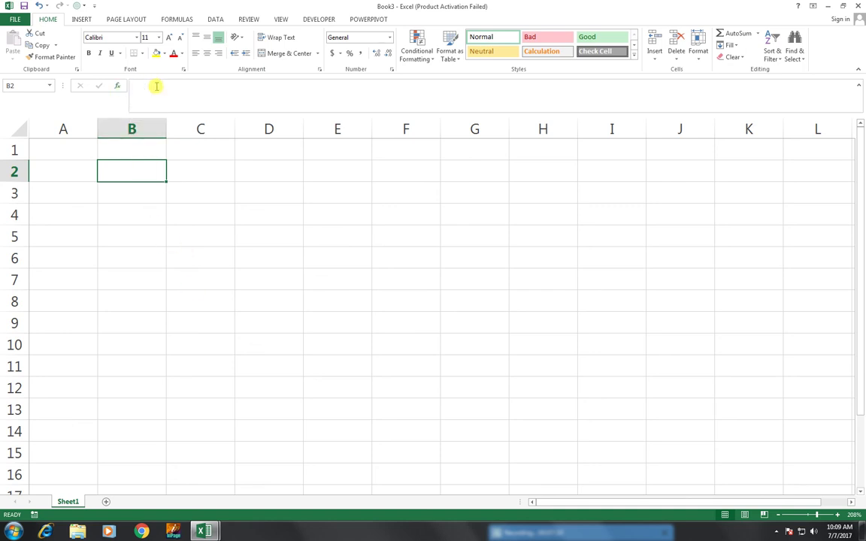
# Select columns A to D one at a time to review the column letters, finishing on cell C4.
pyautogui.click(60, 129)
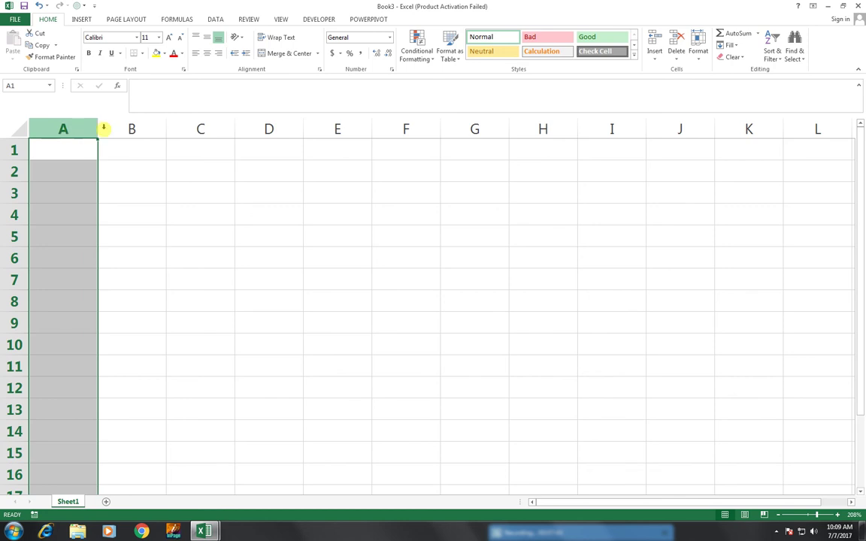
pyautogui.click(132, 128)
pyautogui.click(200, 129)
pyautogui.click(289, 129)
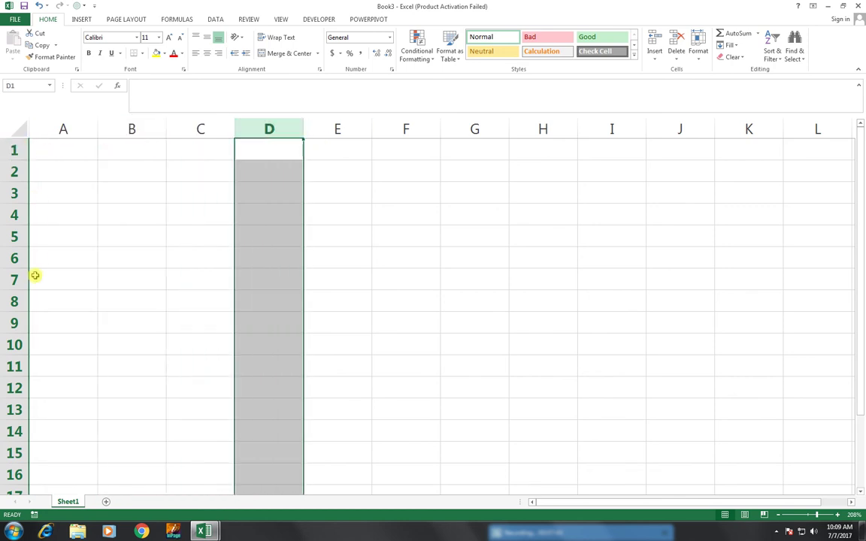
pyautogui.click(185, 208)
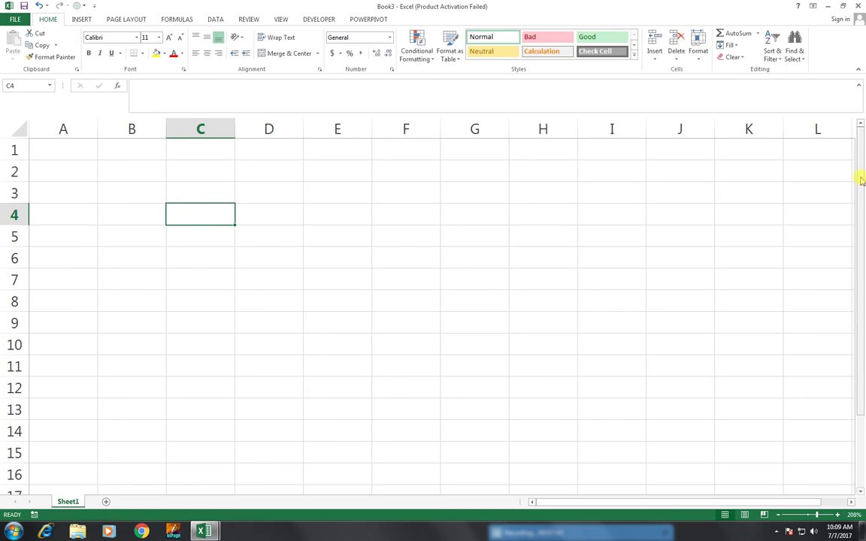
# Extend a selection from A10 down column A to row 289 to show how far rows continue, and return to cell A1.
pyautogui.moveTo(861, 178); pyautogui.dragTo(861, 126)
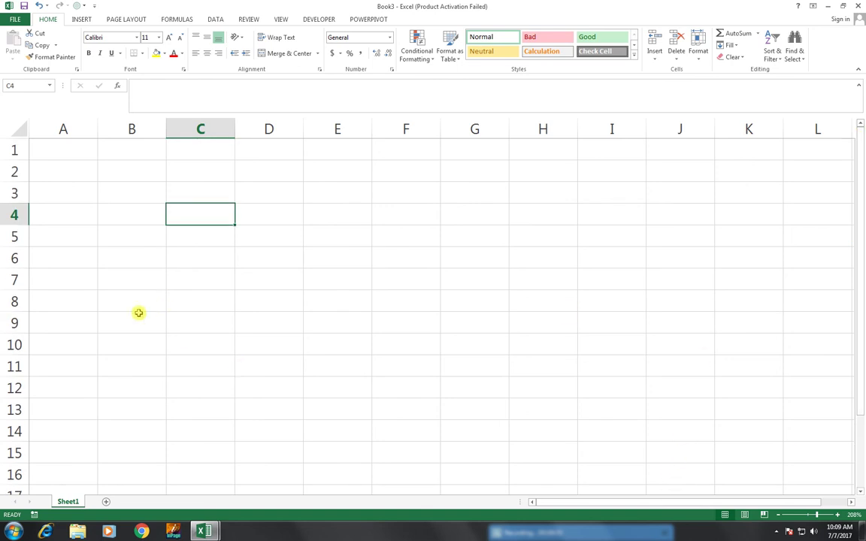
pyautogui.click(76, 351)
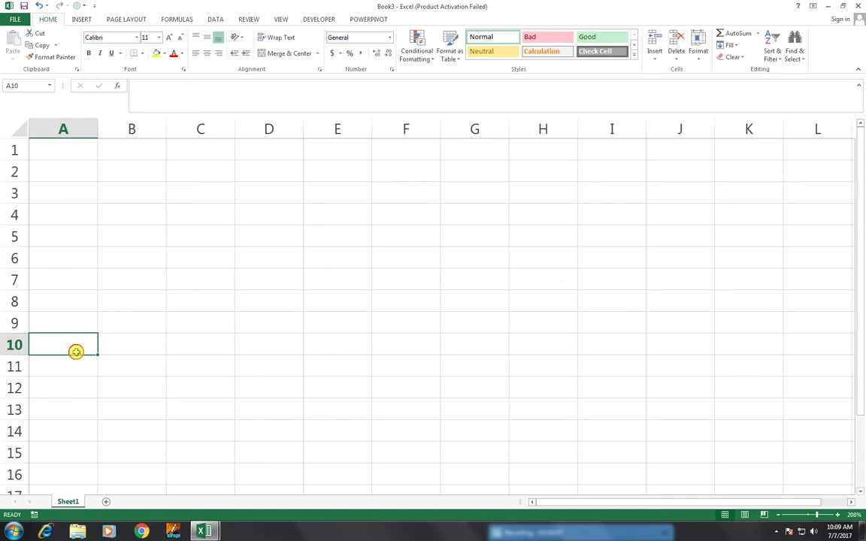
pyautogui.moveTo(74, 341); pyautogui.dragTo(802, 516)
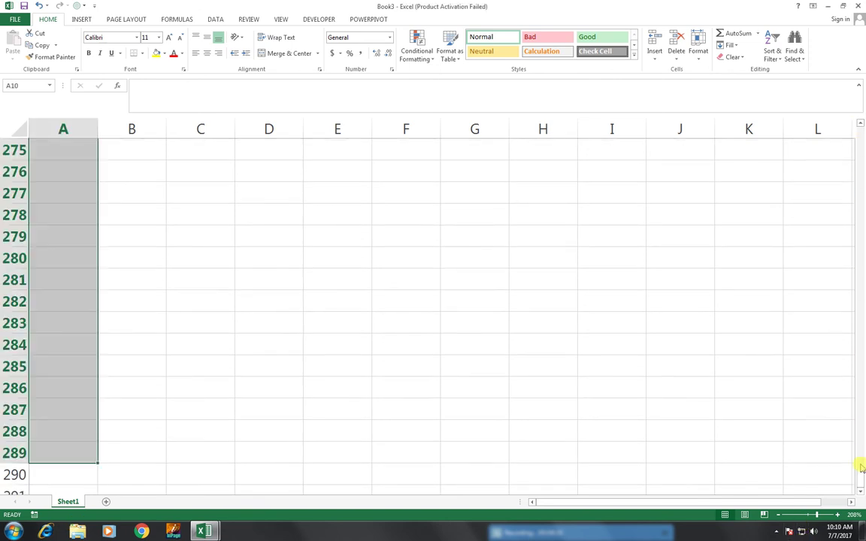
pyautogui.moveTo(861, 464); pyautogui.dragTo(861, 118)
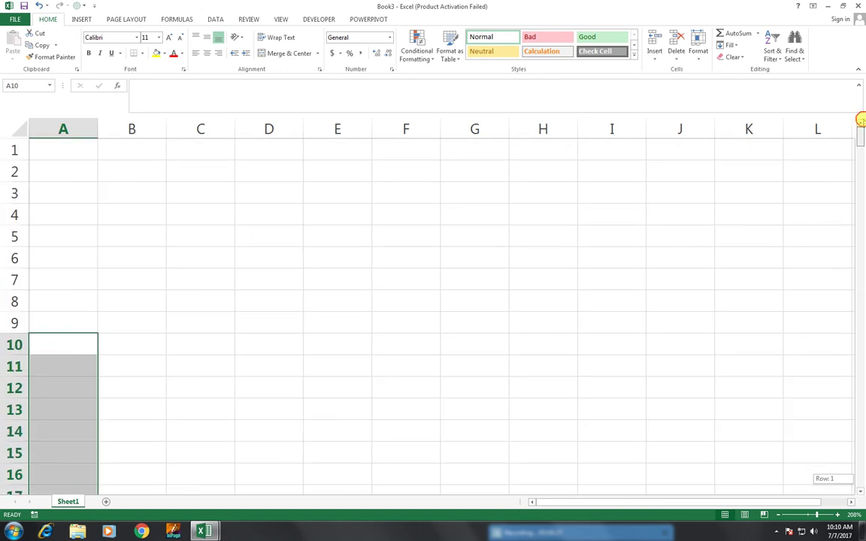
pyautogui.click(62, 150)
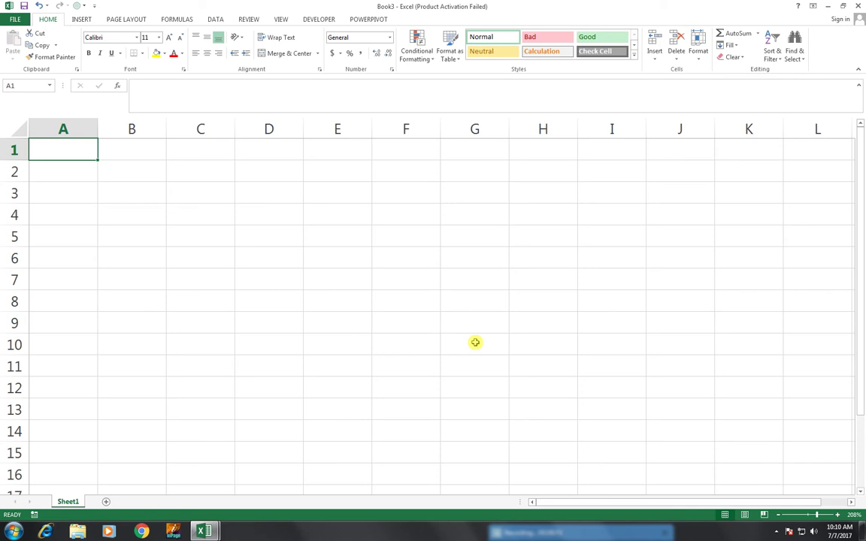
# Jump to the last row of column A, select cells around A1048573 to A1048576 individually, and return to A1.
pyautogui.hotkey('ctrl', 'Down')
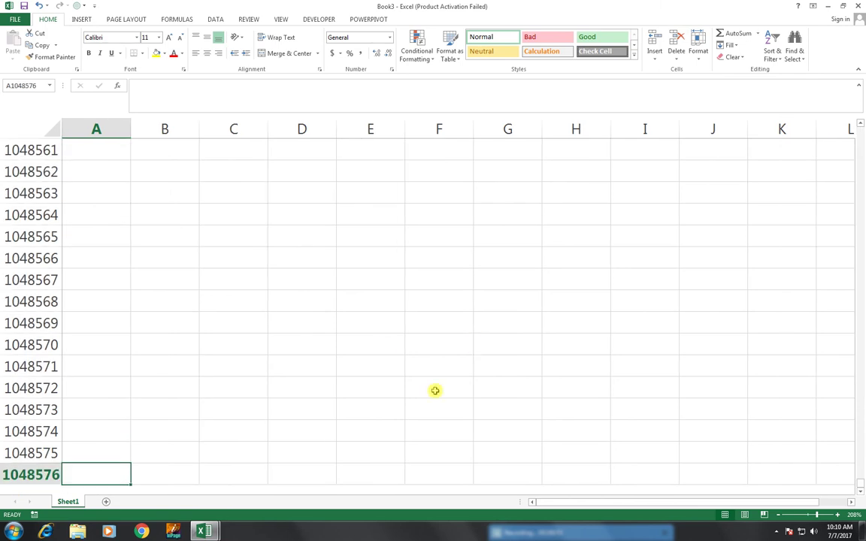
pyautogui.click(88, 456)
pyautogui.click(89, 433)
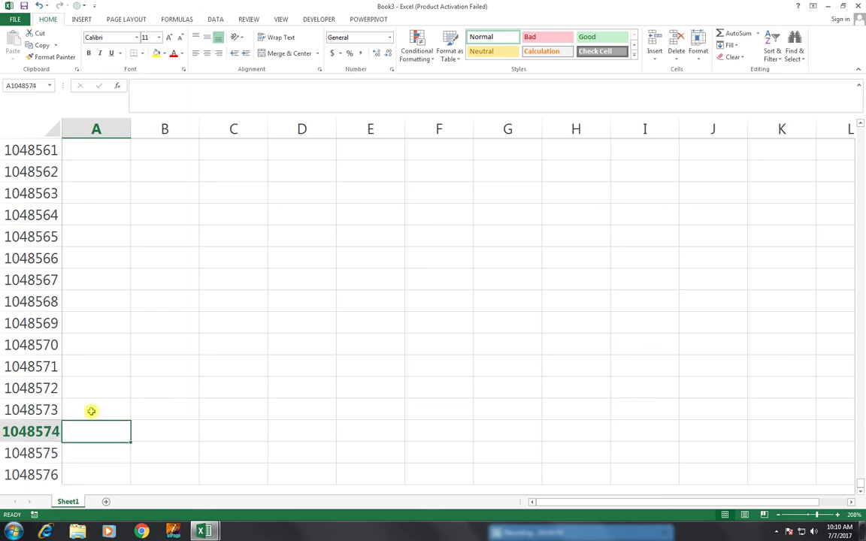
pyautogui.click(91, 410)
pyautogui.click(85, 471)
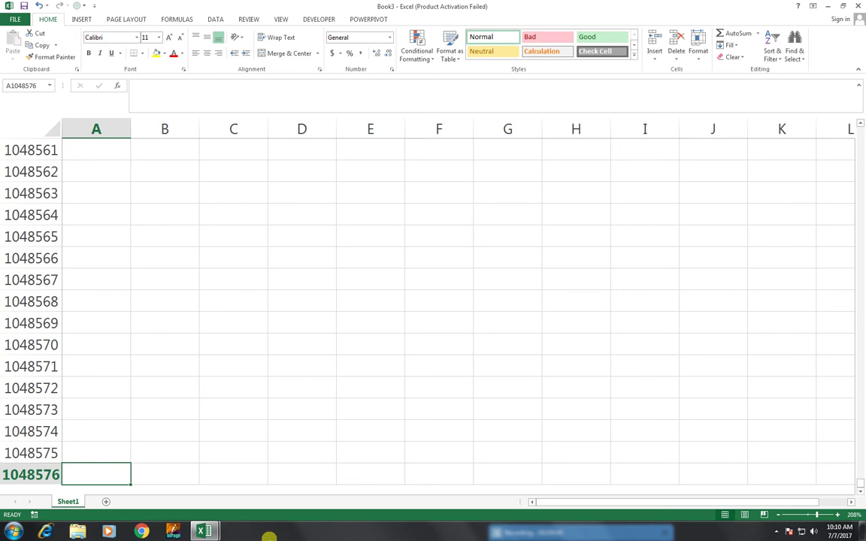
pyautogui.hotkey('ctrl', 'Up')
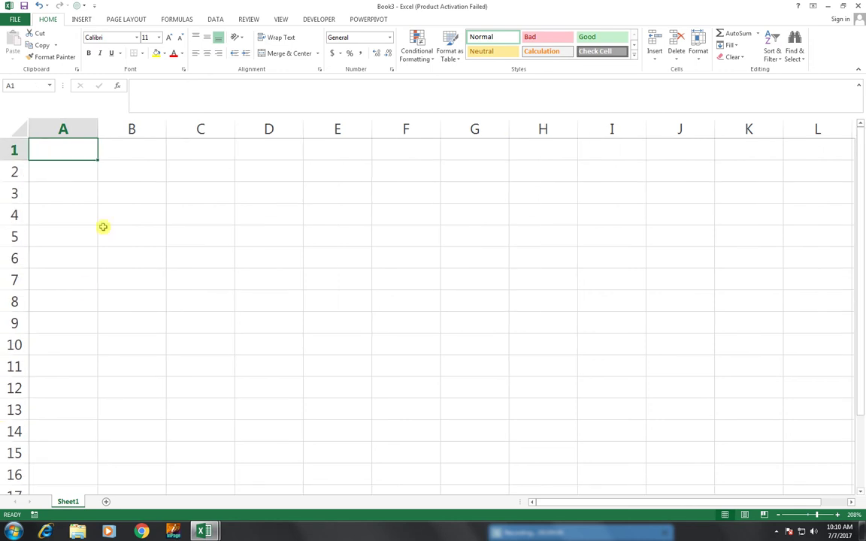
# Examine how far the columns extend along row 1, jumping to cell XFD1 and back and extending a selection rightward from H1.
pyautogui.moveTo(87, 145); pyautogui.dragTo(862, 242)
pyautogui.hotkey('ctrl', 'Home')
pyautogui.hotkey('ctrl', 'Right')
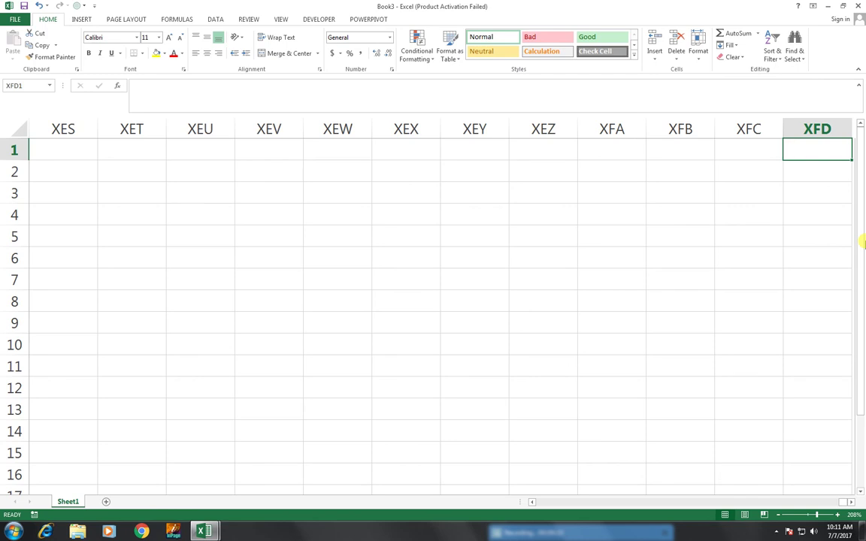
pyautogui.hotkey('ctrl', 'Left')
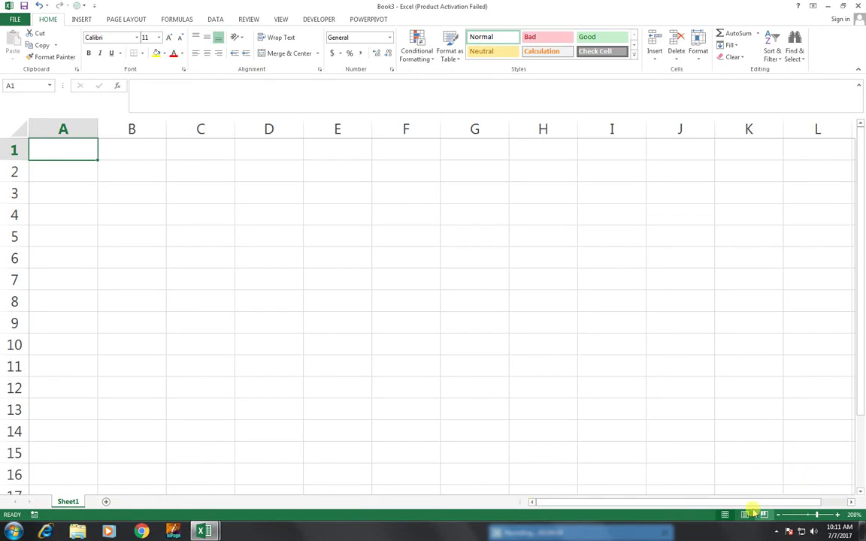
pyautogui.moveTo(543, 151); pyautogui.dragTo(862, 151)
pyautogui.moveTo(813, 501); pyautogui.dragTo(531, 499)
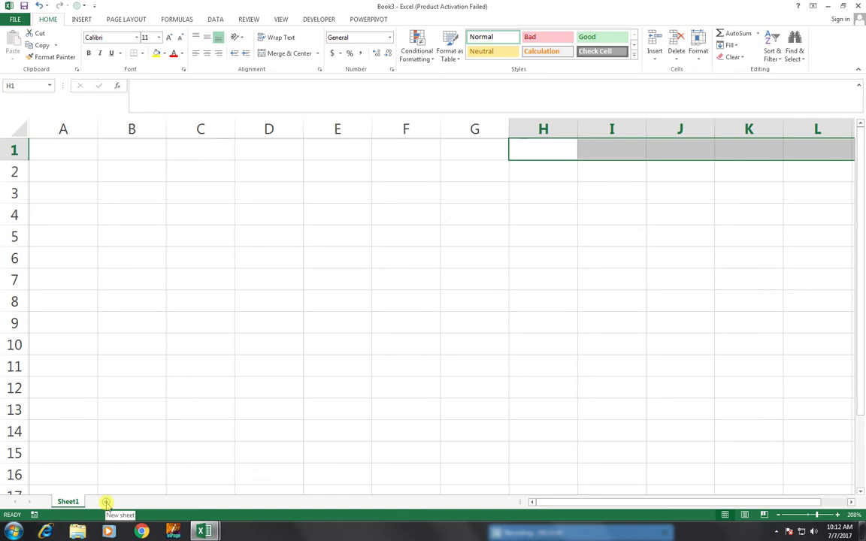
# Add two new worksheets to the workbook.
pyautogui.click(106, 502)
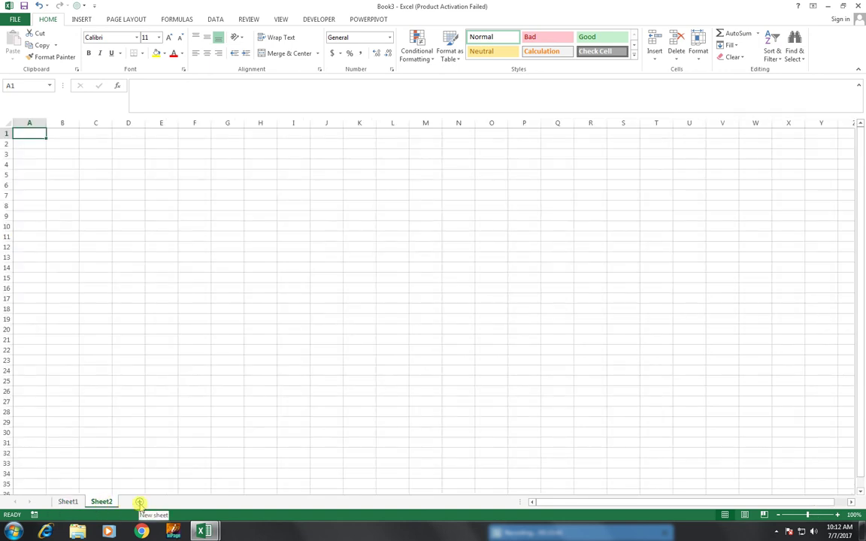
pyautogui.click(139, 502)
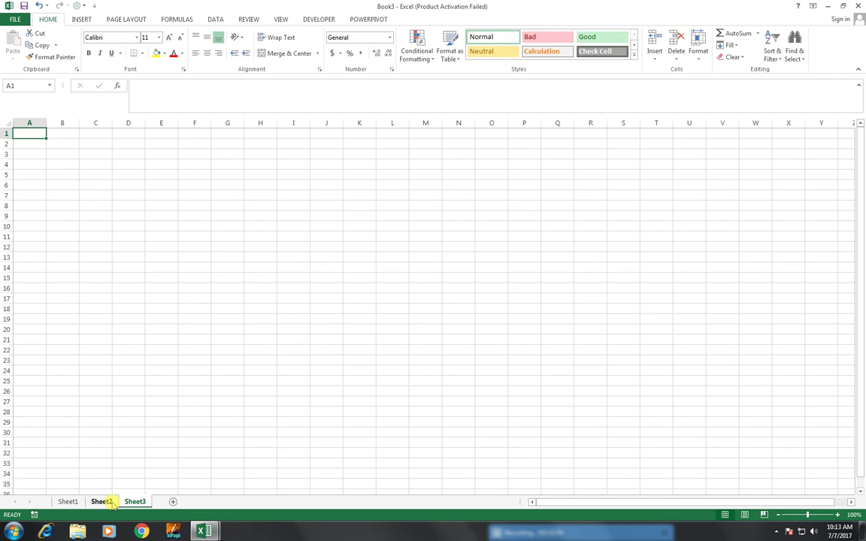
# Delete Sheet3 and Sheet2, and select cells A1 and A3 on Sheet1.
pyautogui.rightClick(135, 502)
pyautogui.click(177, 394)
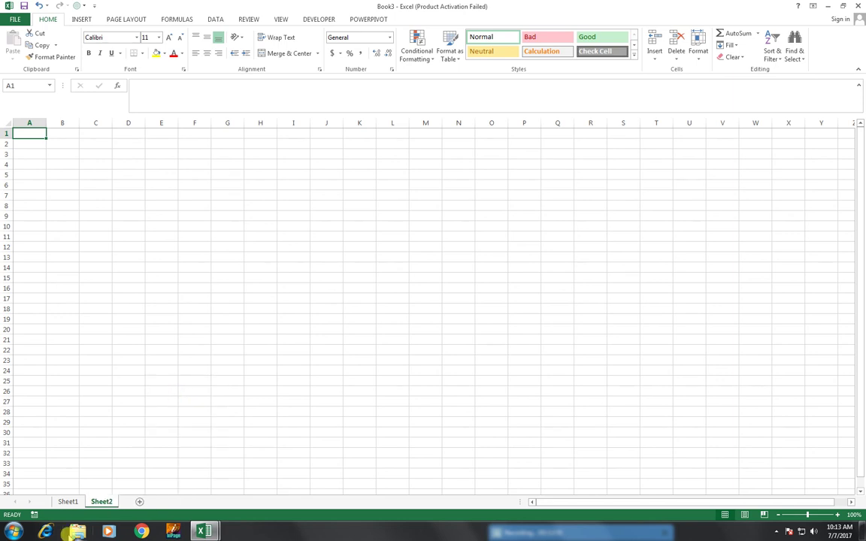
pyautogui.rightClick(102, 502)
pyautogui.click(136, 398)
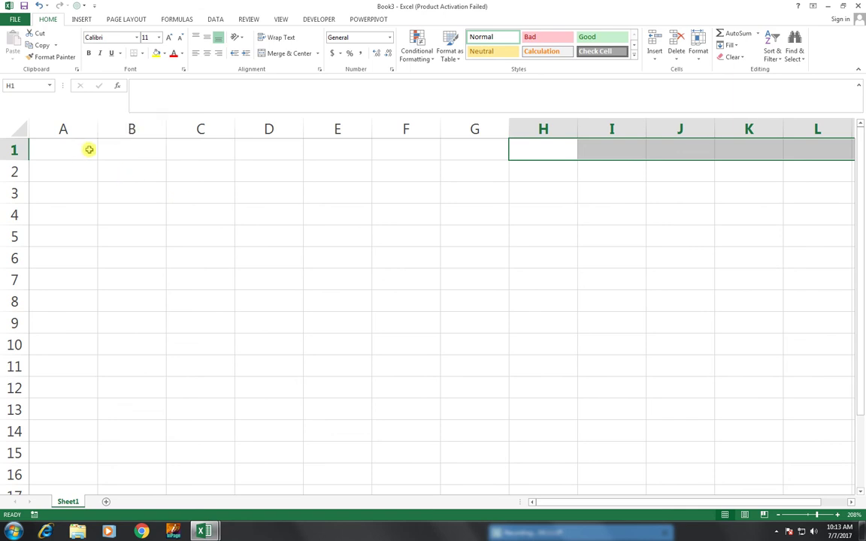
pyautogui.click(45, 152)
pyautogui.click(91, 195)
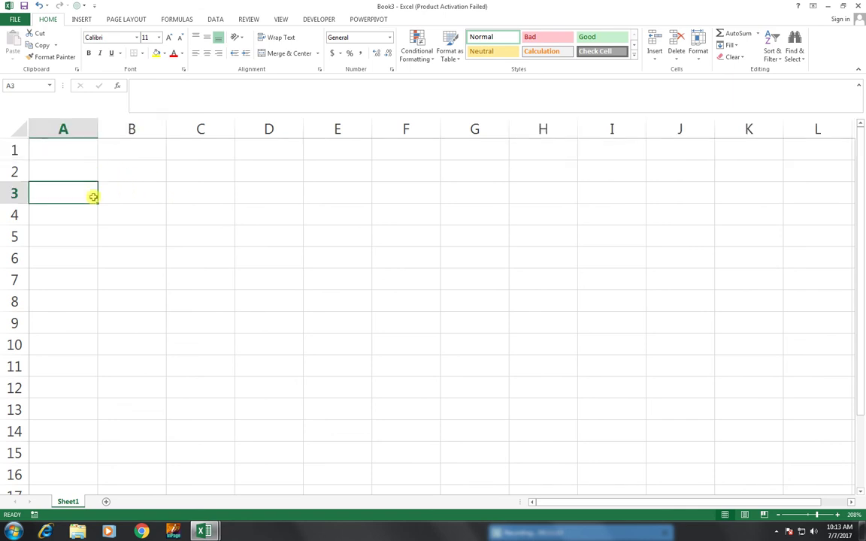